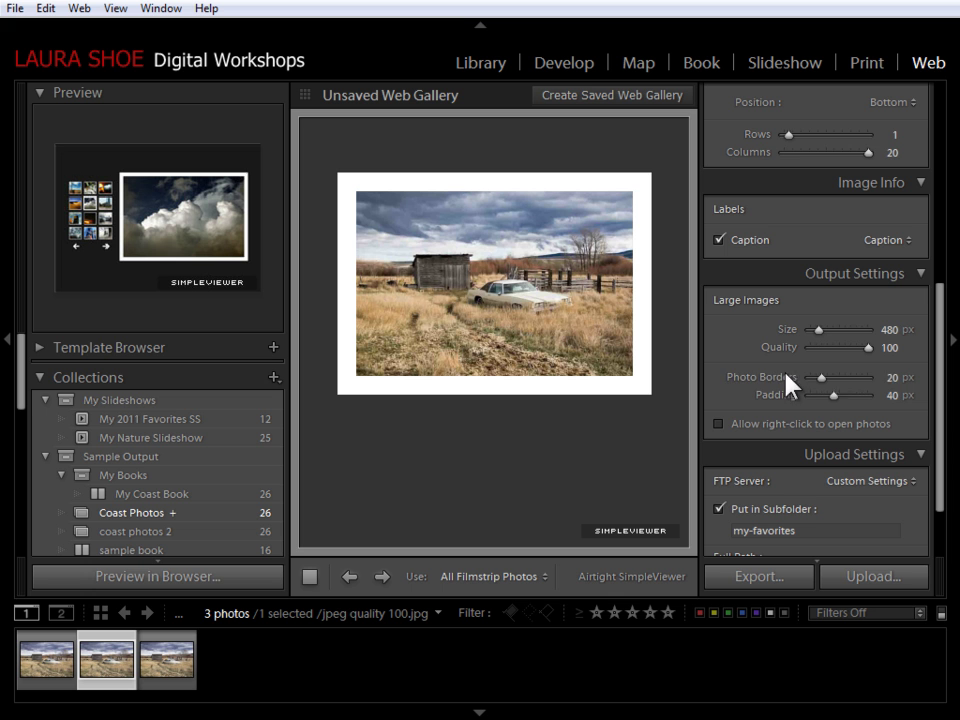
# - Check the Quality option in the Slideshow module's PDF export, then cancel the export without saving
pyautogui.click(867, 63)
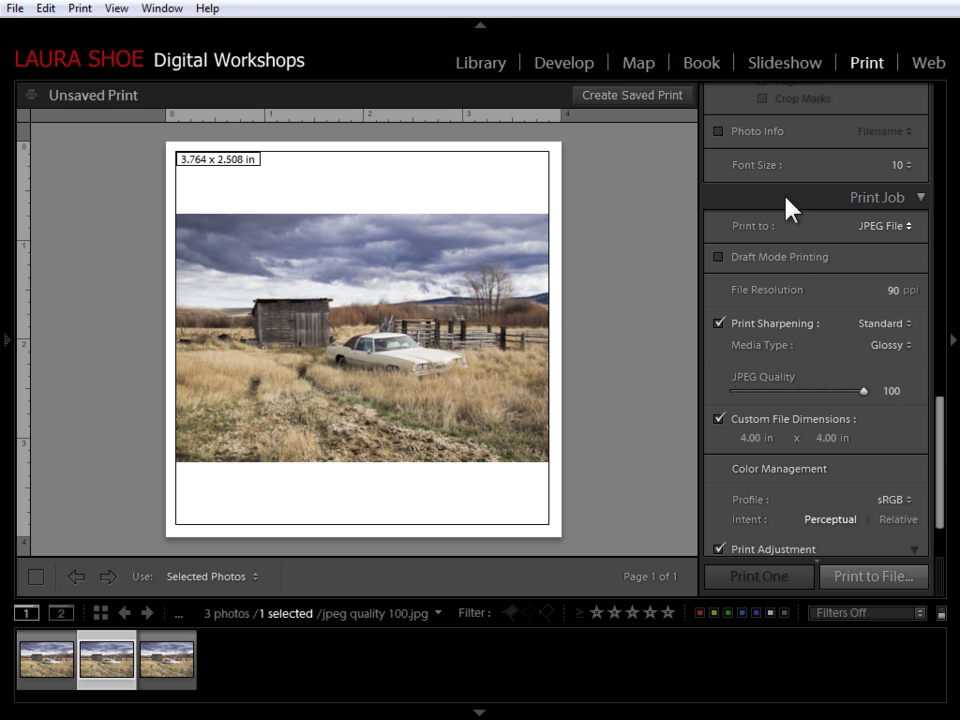
pyautogui.click(787, 70)
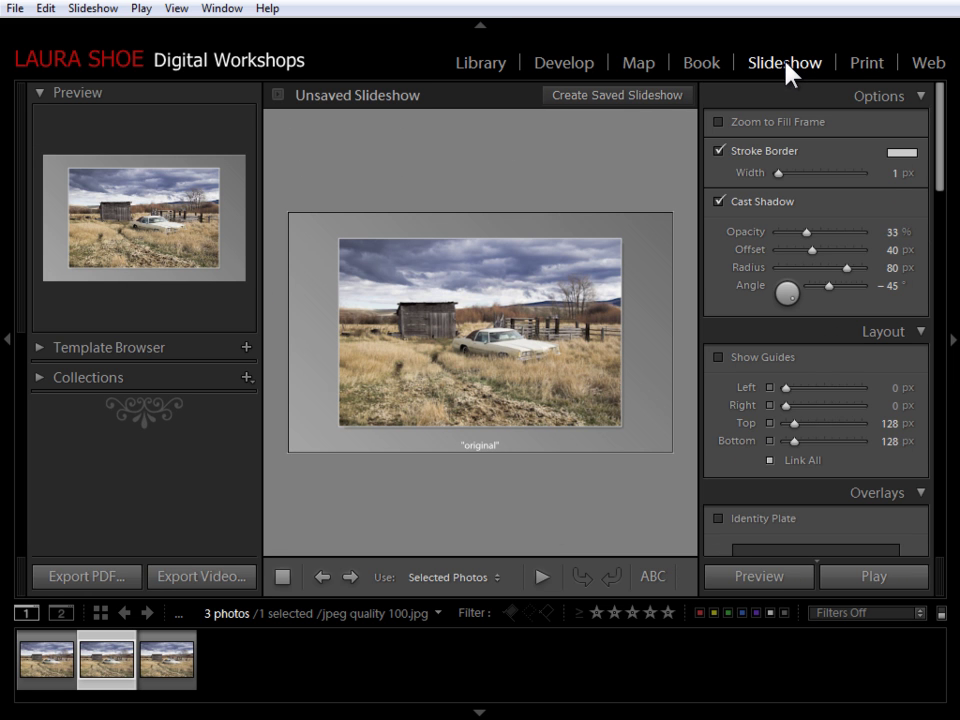
pyautogui.click(85, 577)
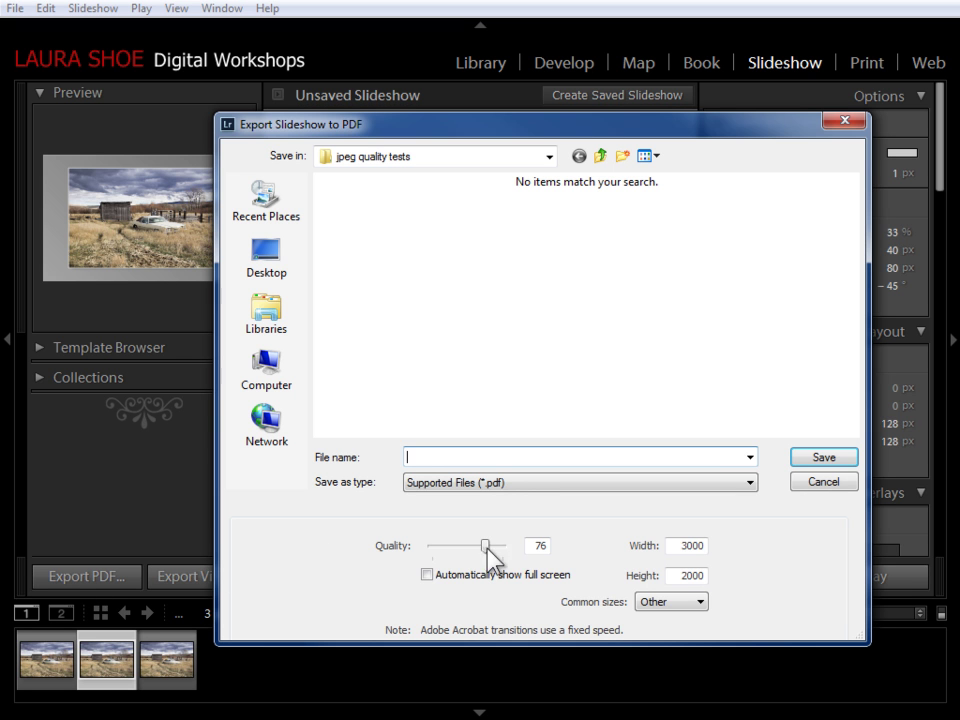
pyautogui.click(821, 484)
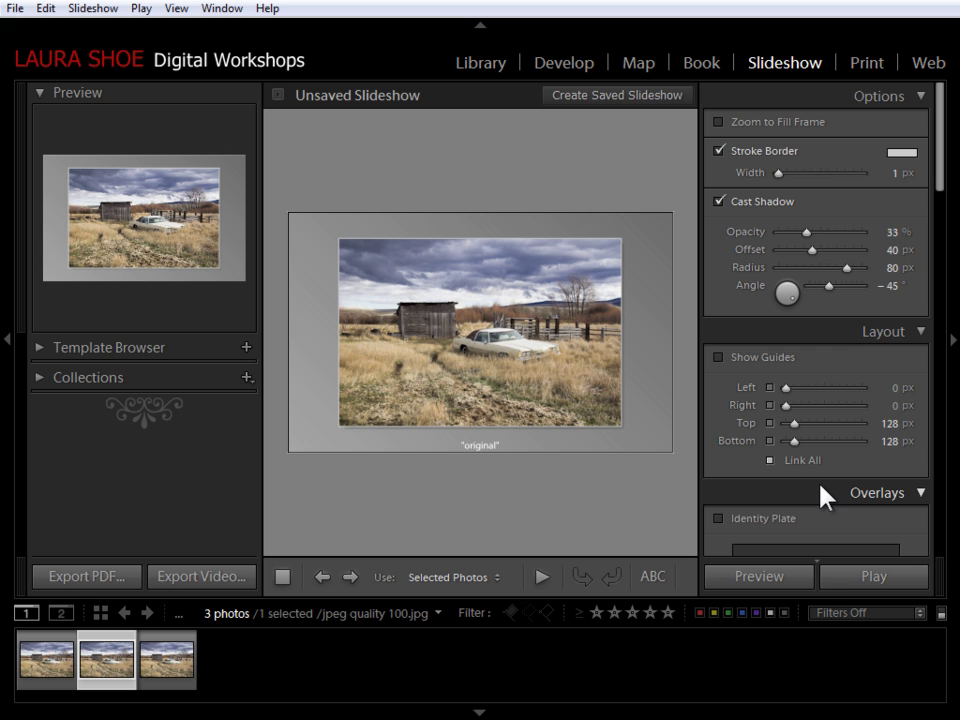
# - In the Book module, change the book output from PDF to Blurb, then to JPEG, revealing JPEG Quality 67
pyautogui.click(706, 66)
pyautogui.click(908, 126)
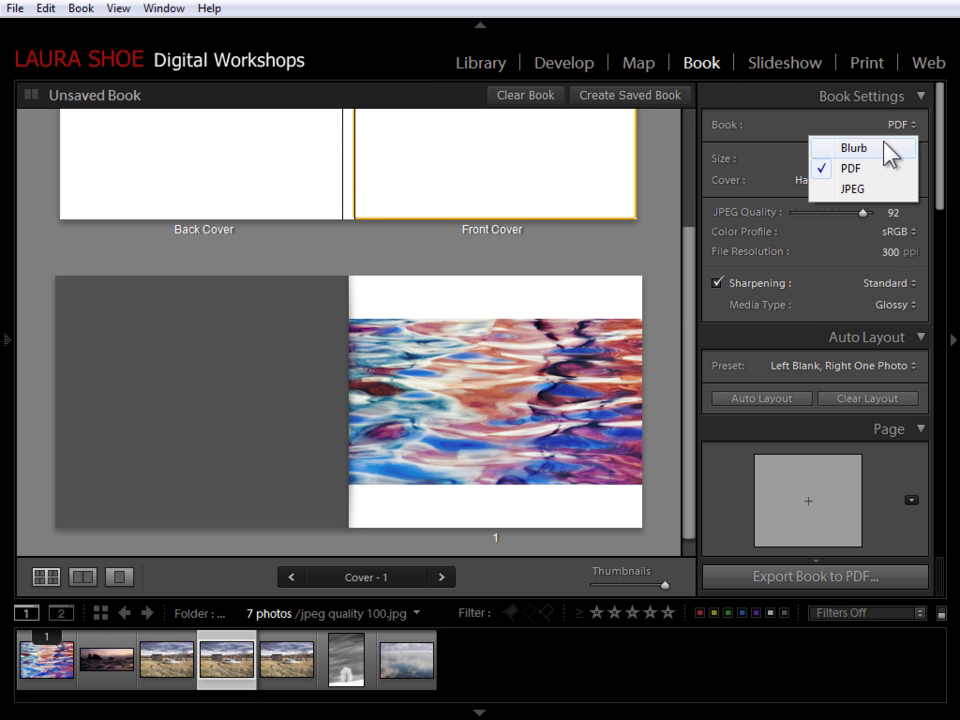
pyautogui.click(884, 148)
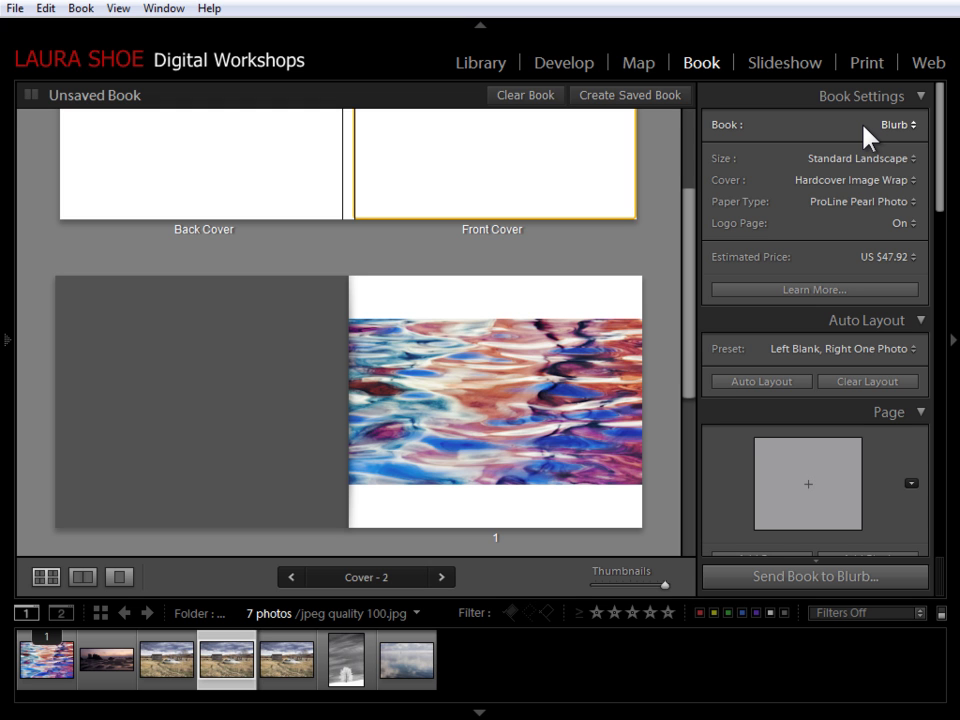
pyautogui.click(911, 124)
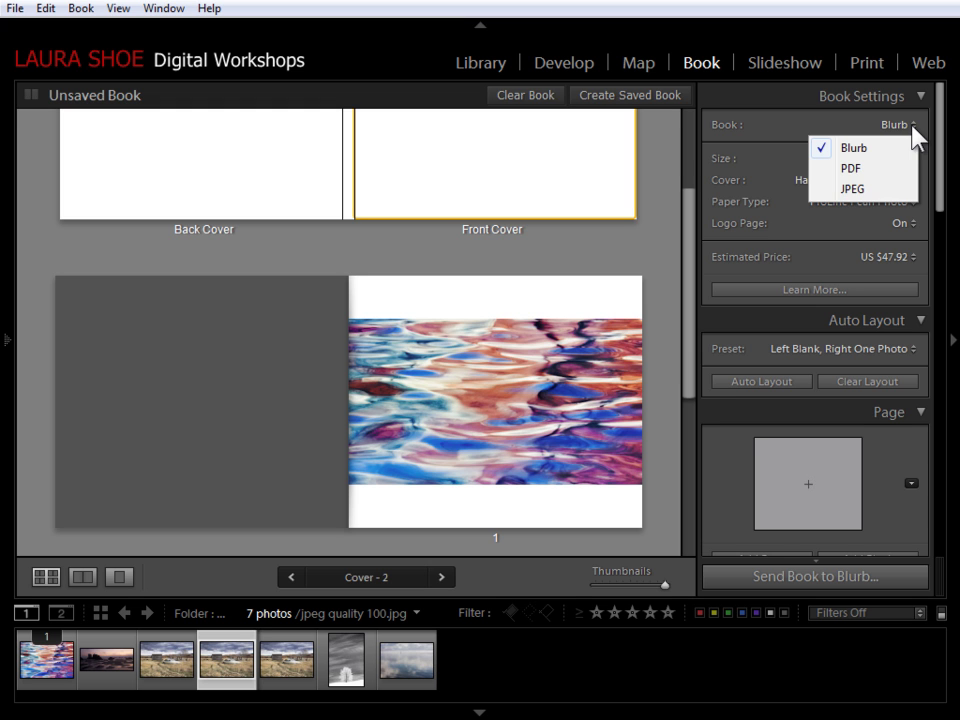
pyautogui.click(851, 190)
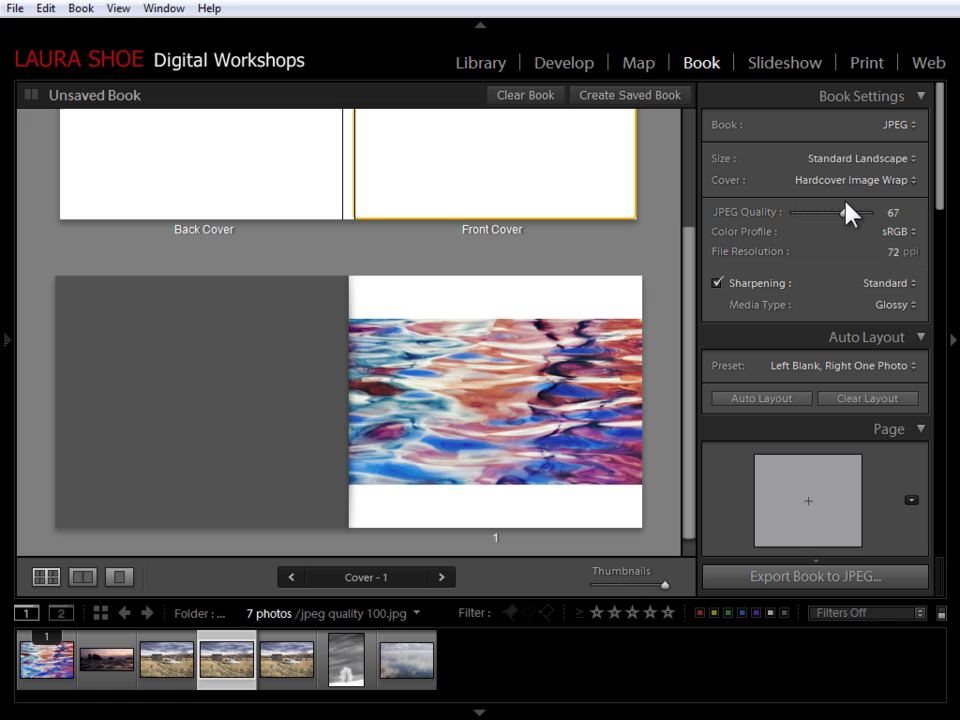
# - Return to the Library module to show jpeg quality 100.jpg in Loupe view
pyautogui.click(473, 63)
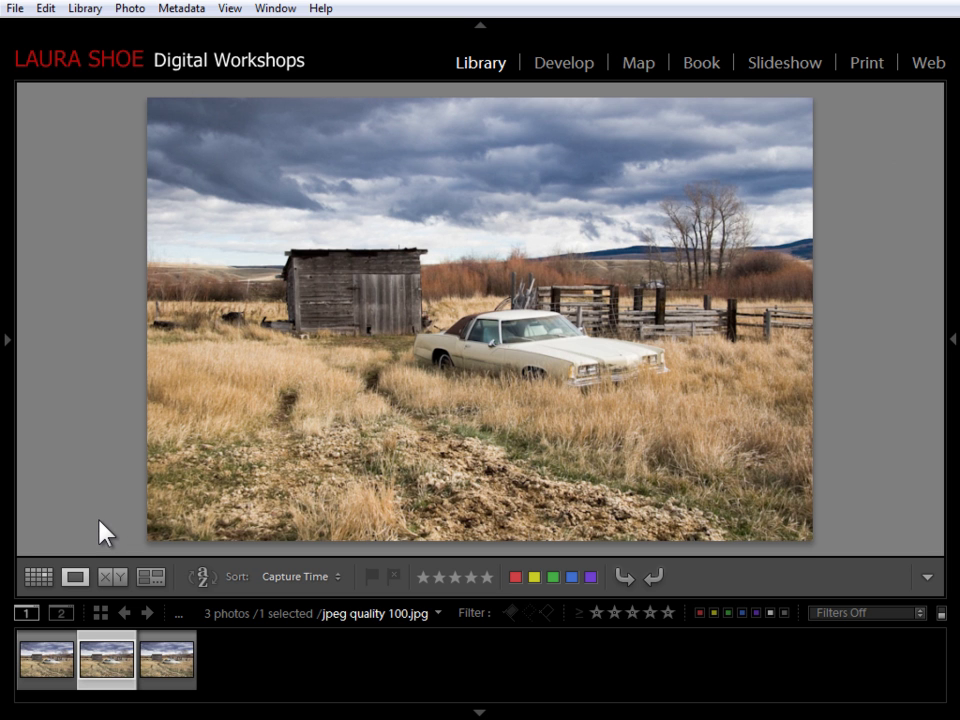
# - Reveal the Navigator panel and zoom the car photo to 11:1 from its zoom list
pyautogui.click(11, 204)
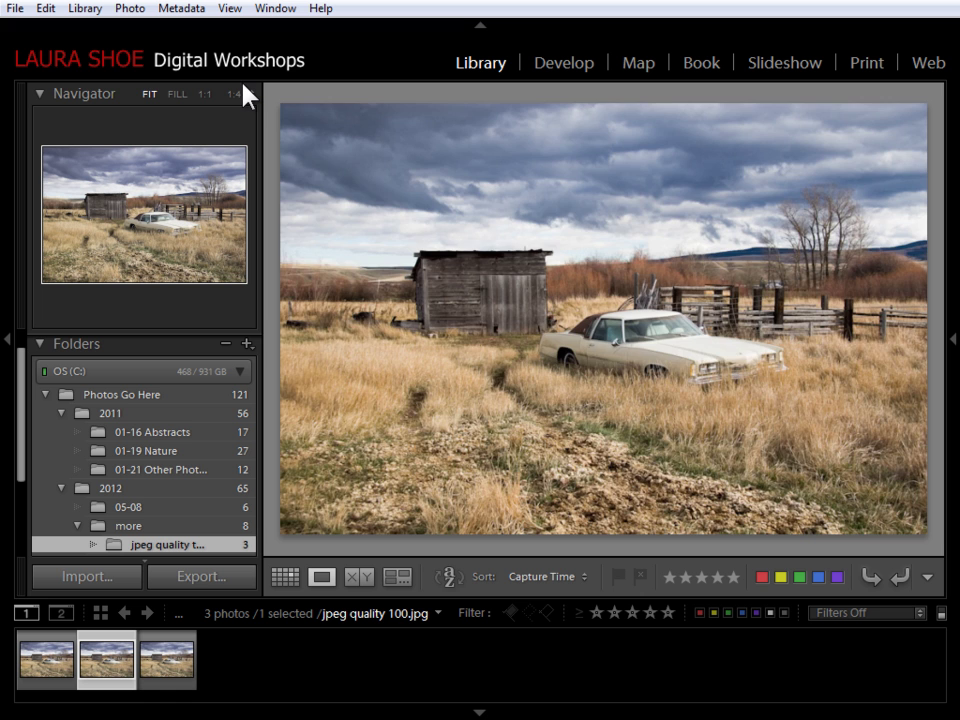
pyautogui.click(236, 93)
pyautogui.click(251, 94)
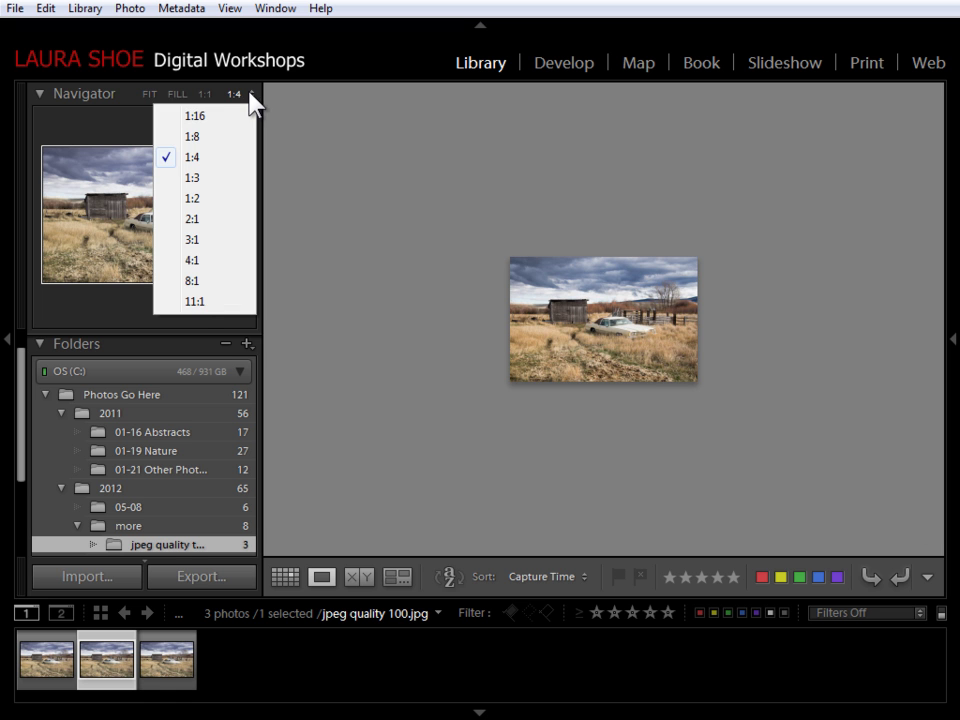
pyautogui.click(188, 302)
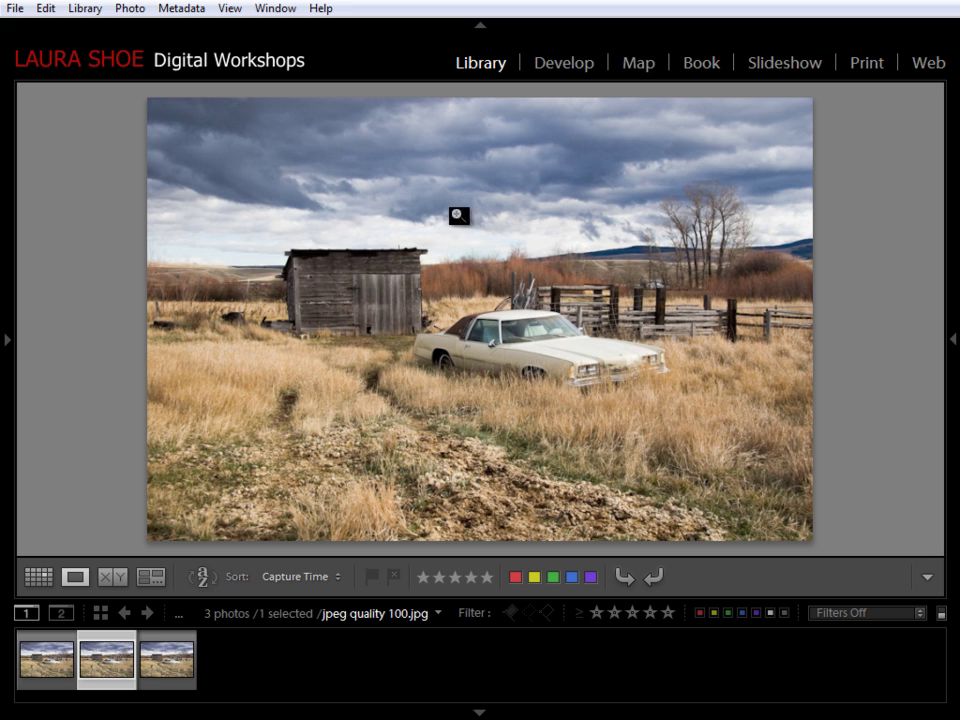
# - Flip between jpeg quality 0.jpg and jpeg quality 100.jpg in the filmstrip, ending on quality 0
pyautogui.click(45, 663)
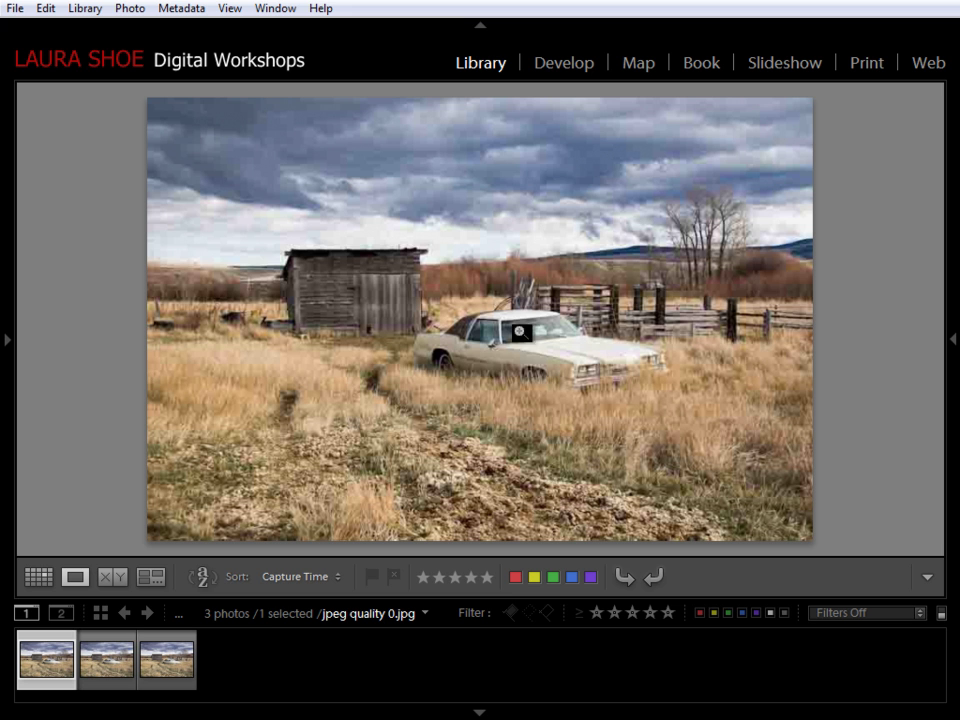
pyautogui.click(118, 665)
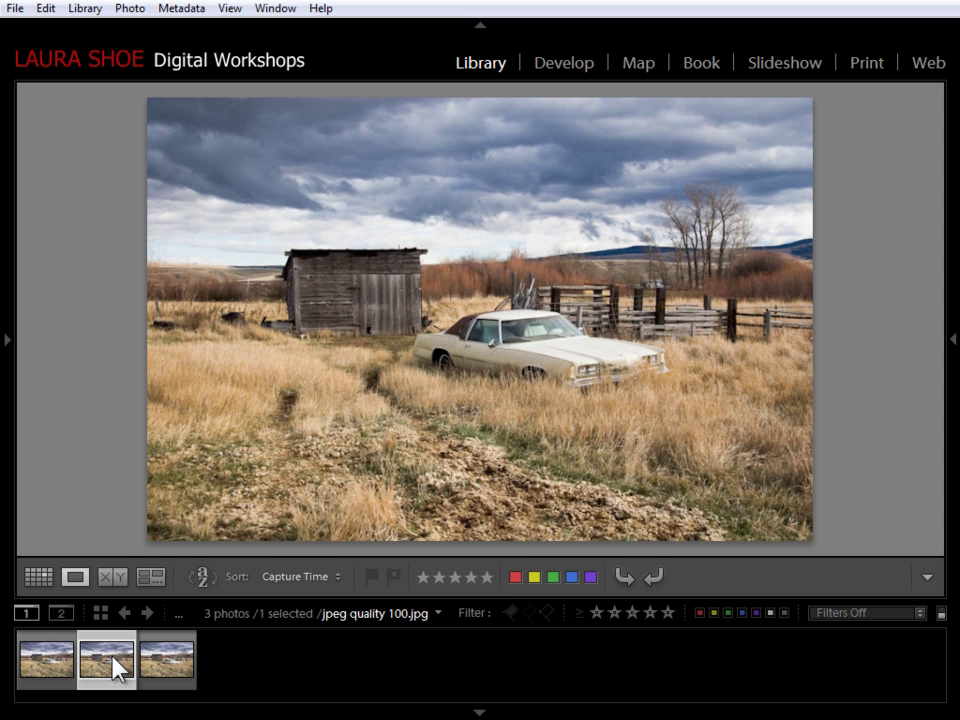
pyautogui.click(44, 668)
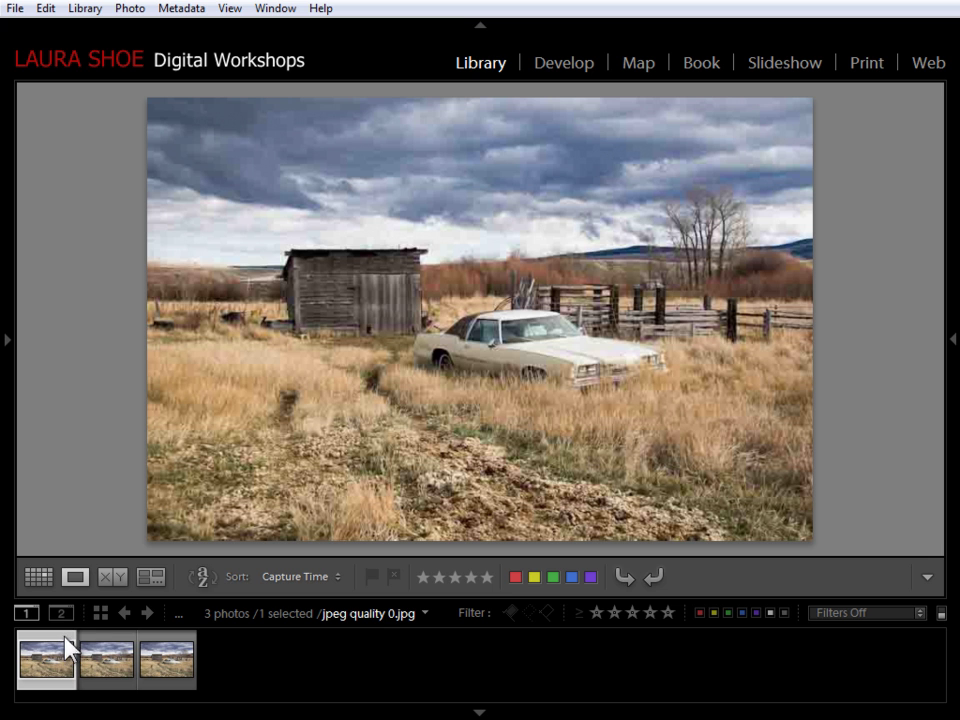
# - Compare the quality 0 and quality 100 exports side by side, zoomed to 4:1 on the car
pyautogui.keyDown('ctrl'); pyautogui.click(111, 650); pyautogui.keyUp('ctrl')
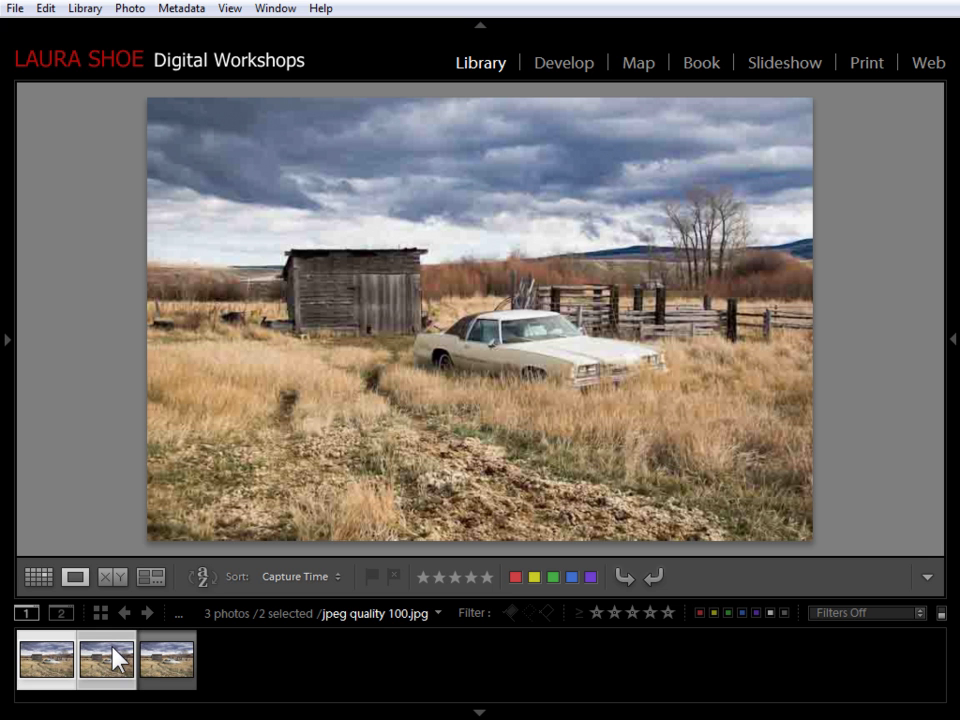
pyautogui.click(113, 577)
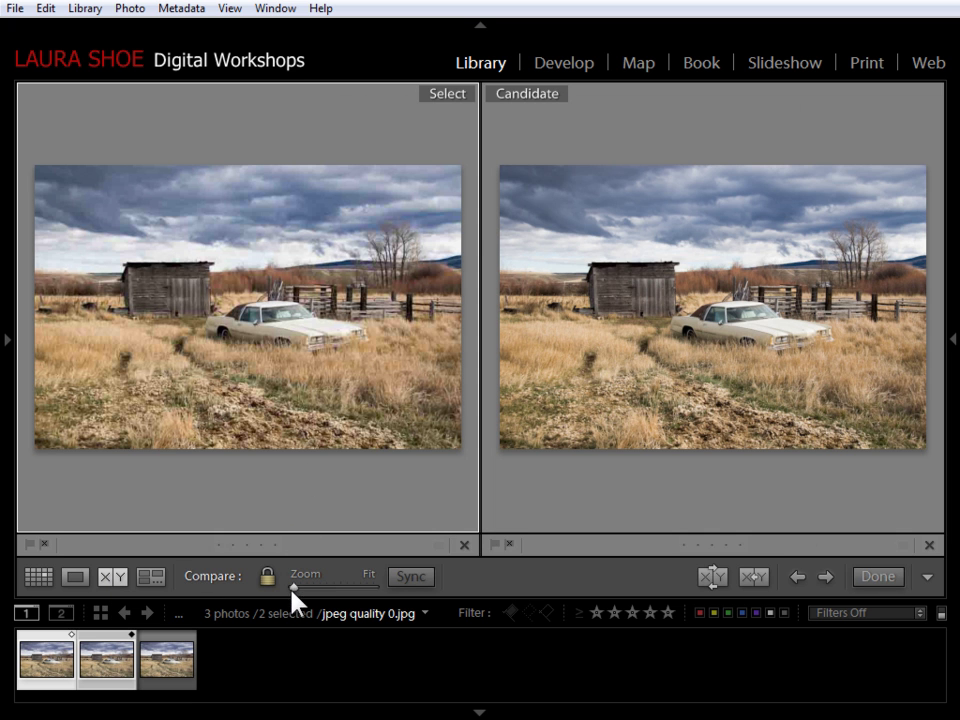
pyautogui.moveTo(294, 587); pyautogui.dragTo(340, 587)
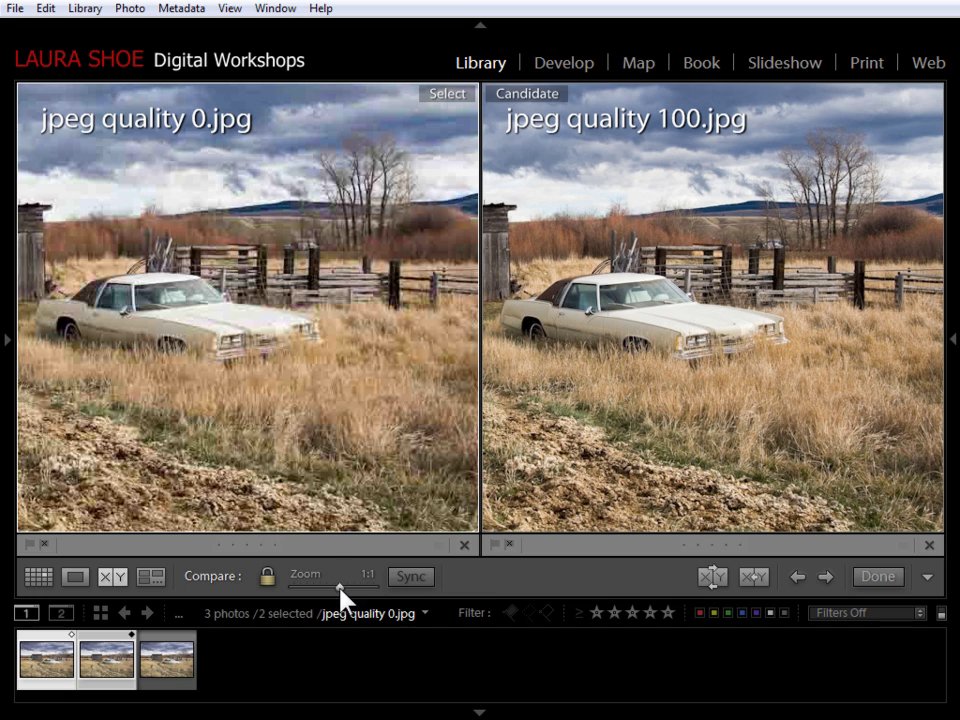
pyautogui.moveTo(345, 600); pyautogui.dragTo(362, 600)
# - Pan both views up past the hills to the sky, then zoom back to the whole scene
pyautogui.moveTo(242, 204); pyautogui.dragTo(422, 390)
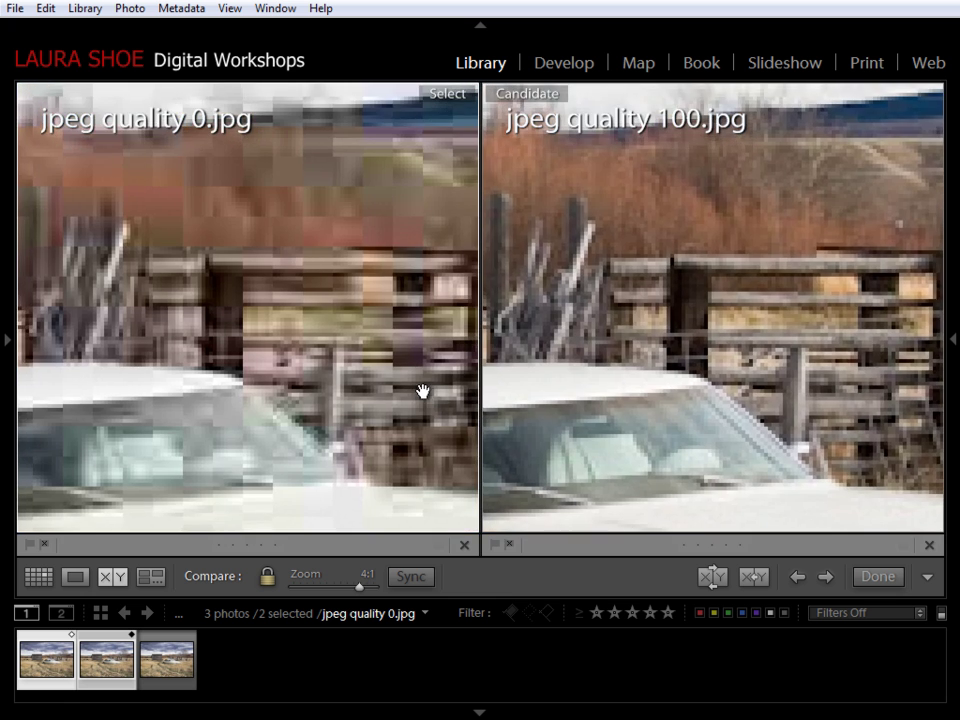
pyautogui.moveTo(252, 147); pyautogui.dragTo(320, 359)
pyautogui.moveTo(321, 167); pyautogui.dragTo(379, 268)
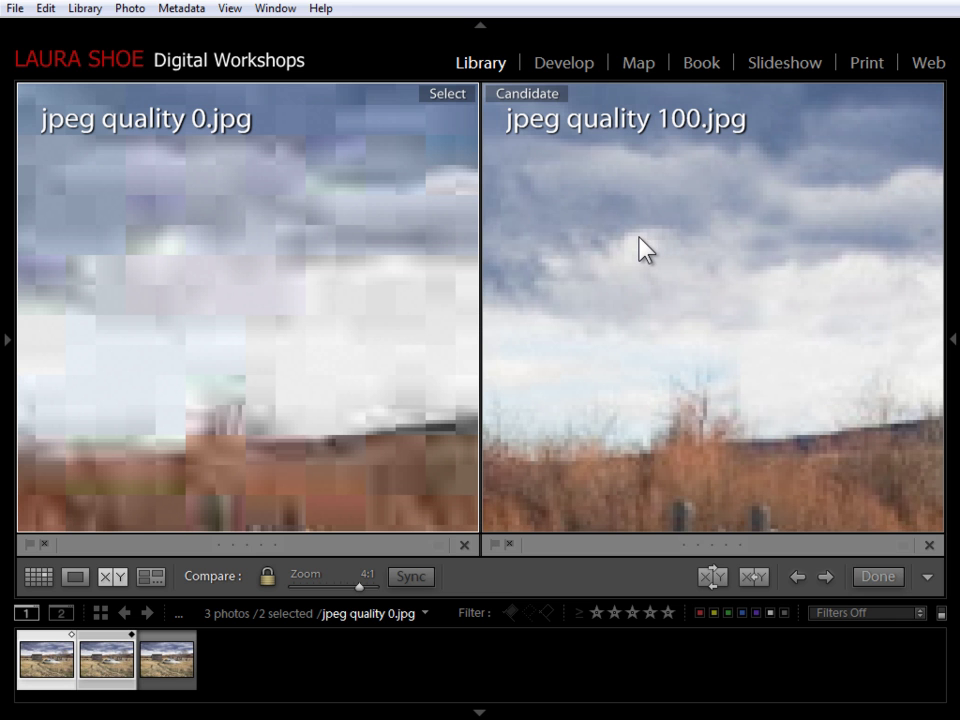
pyautogui.click(297, 247)
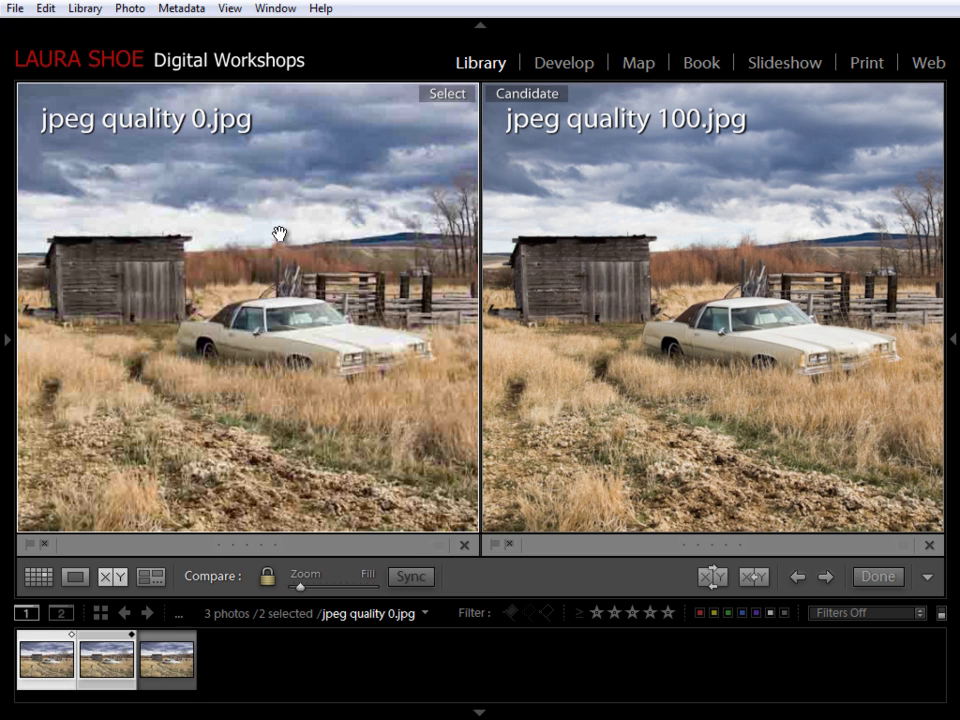
# - Compare quality 100 as Select with quality 70 as Candidate at 1:1, panning toward the trees
pyautogui.click(103, 648)
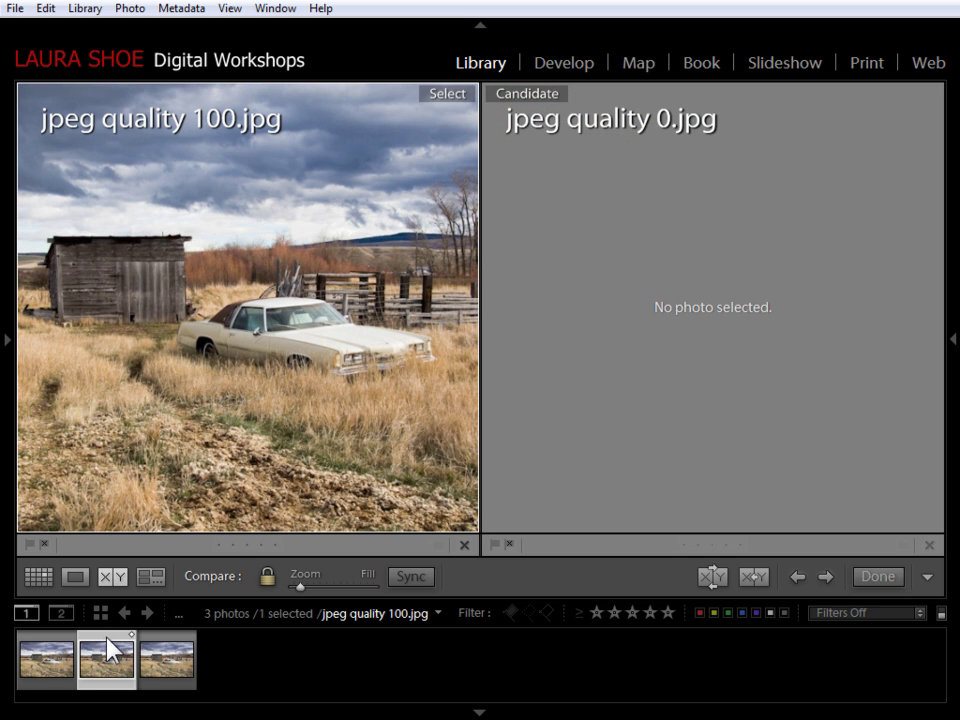
pyautogui.keyDown('ctrl'); pyautogui.click(176, 650); pyautogui.keyUp('ctrl')
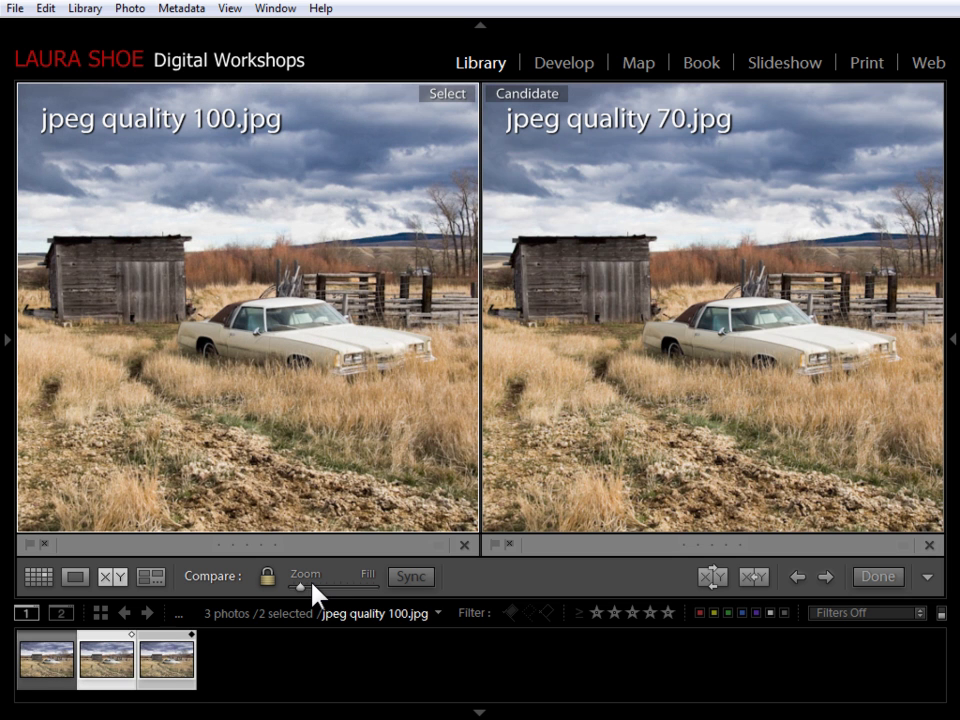
pyautogui.moveTo(303, 588); pyautogui.dragTo(341, 588)
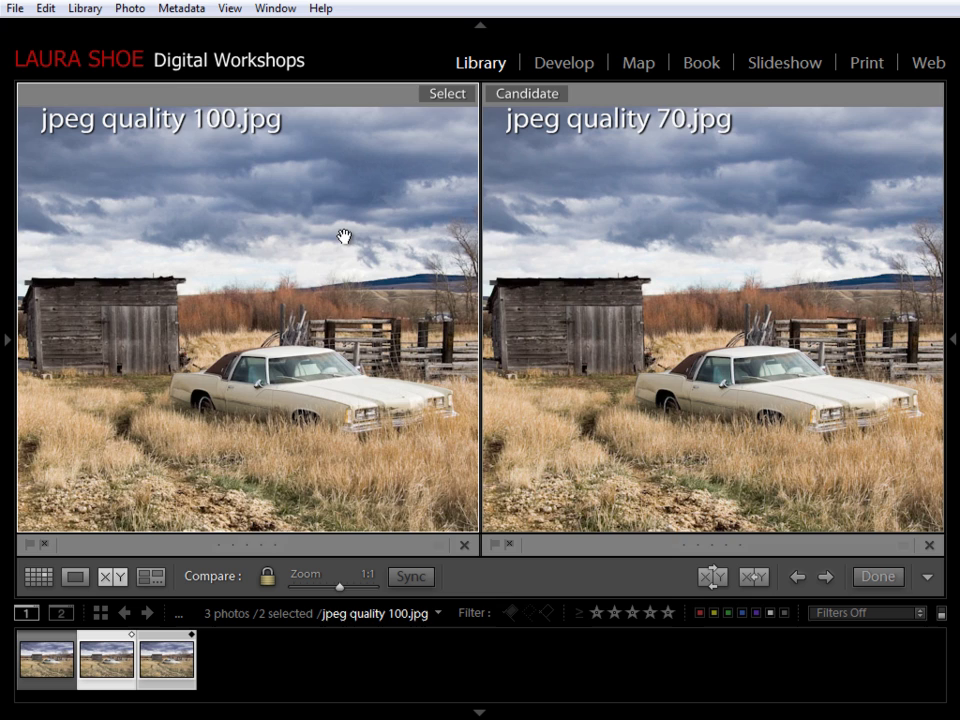
pyautogui.moveTo(347, 246); pyautogui.dragTo(420, 264)
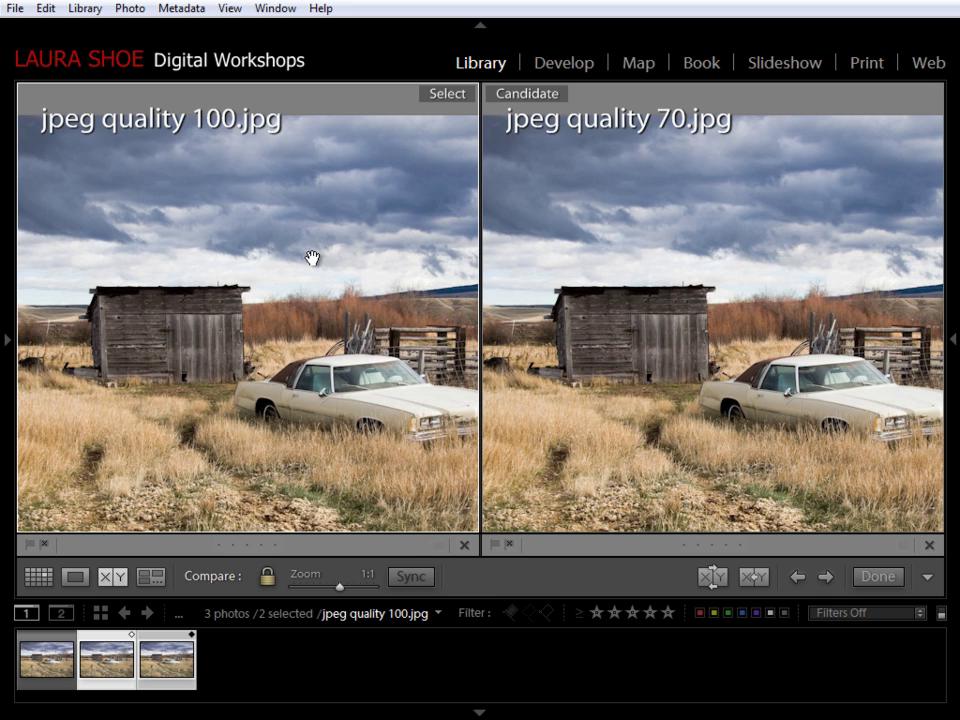
pyautogui.moveTo(662, 388); pyautogui.dragTo(531, 298)
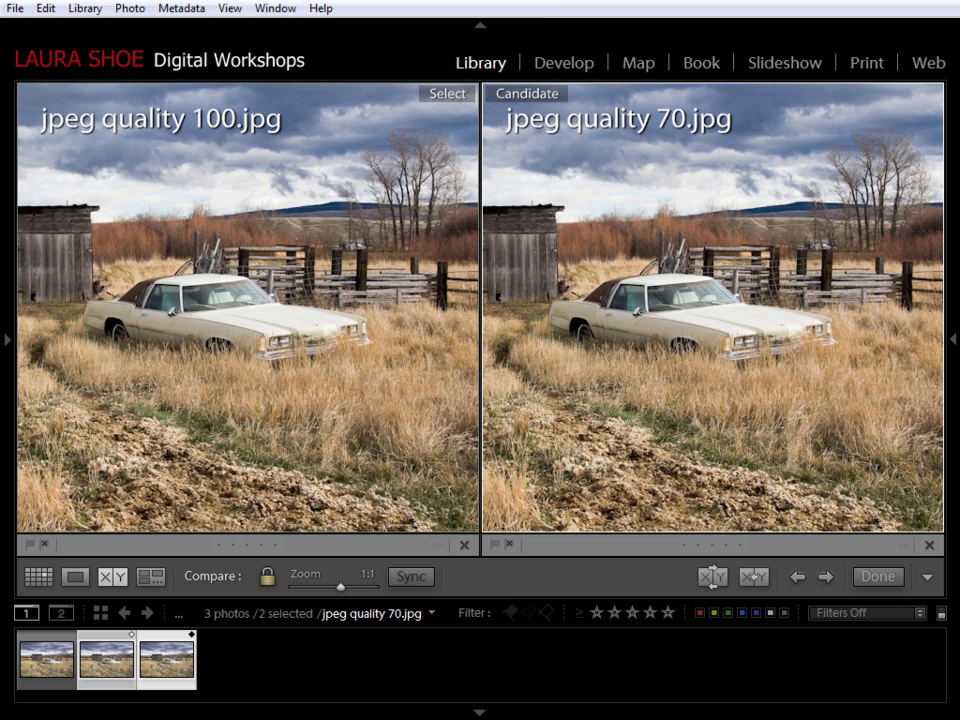
# - In Windows Explorer, check the JPEG sizes: quality 0 77 KB, quality 70 216 KB, quality 100 505 KB
pyautogui.hotkey('alt', 'Tab')
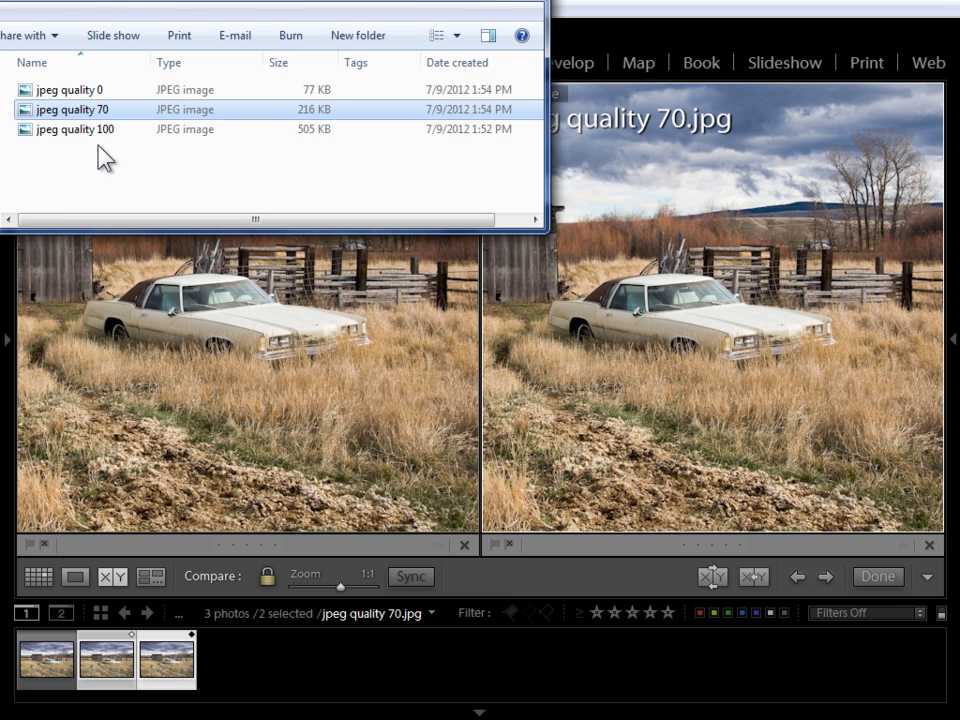
pyautogui.click(68, 128)
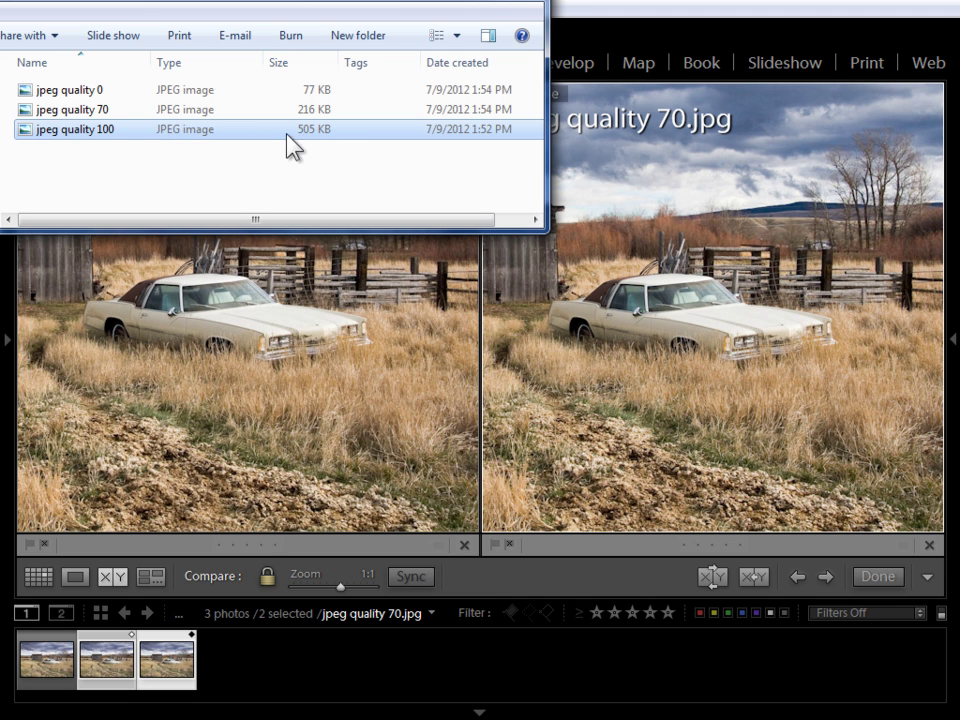
pyautogui.click(70, 90)
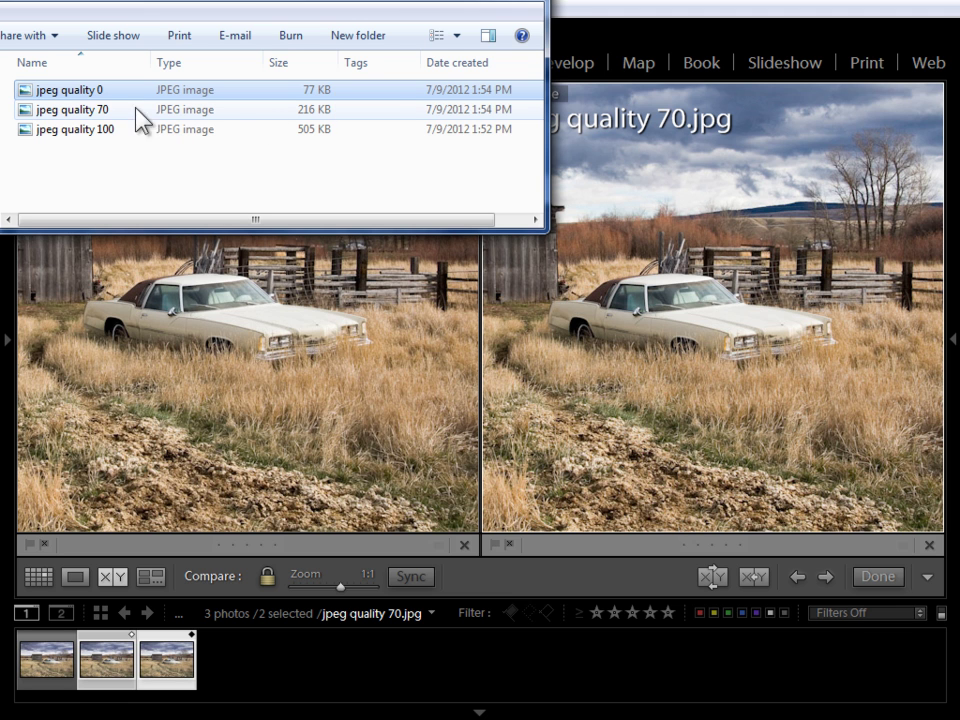
pyautogui.click(270, 112)
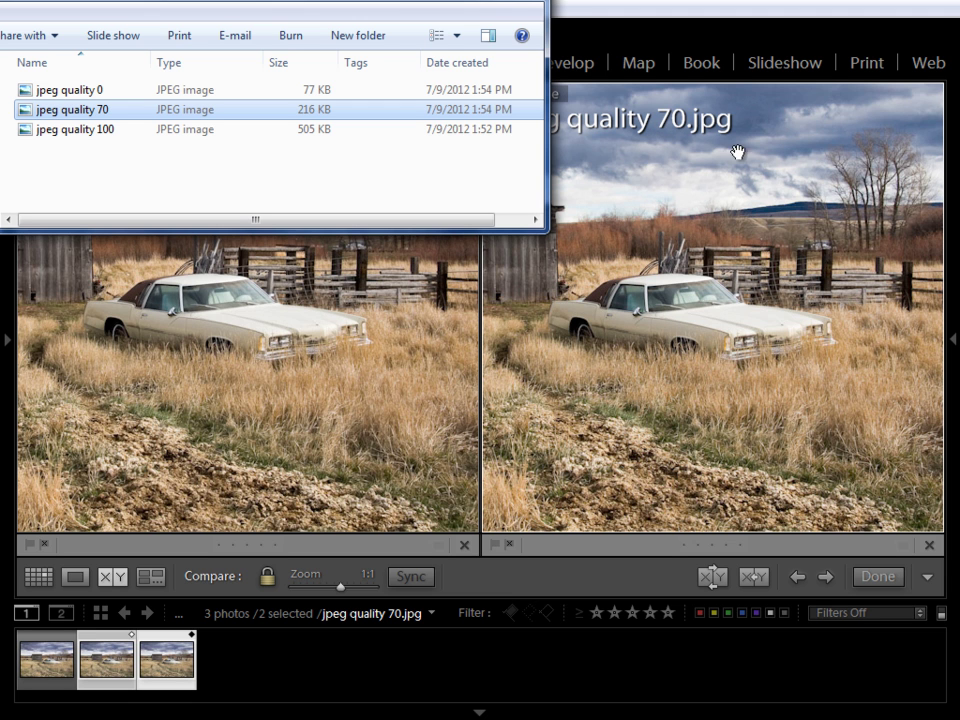
# - Return to Lightroom's quality 100 versus quality 70 Compare view and zoom both photos to 1:1
pyautogui.hotkey('alt', 'Tab')
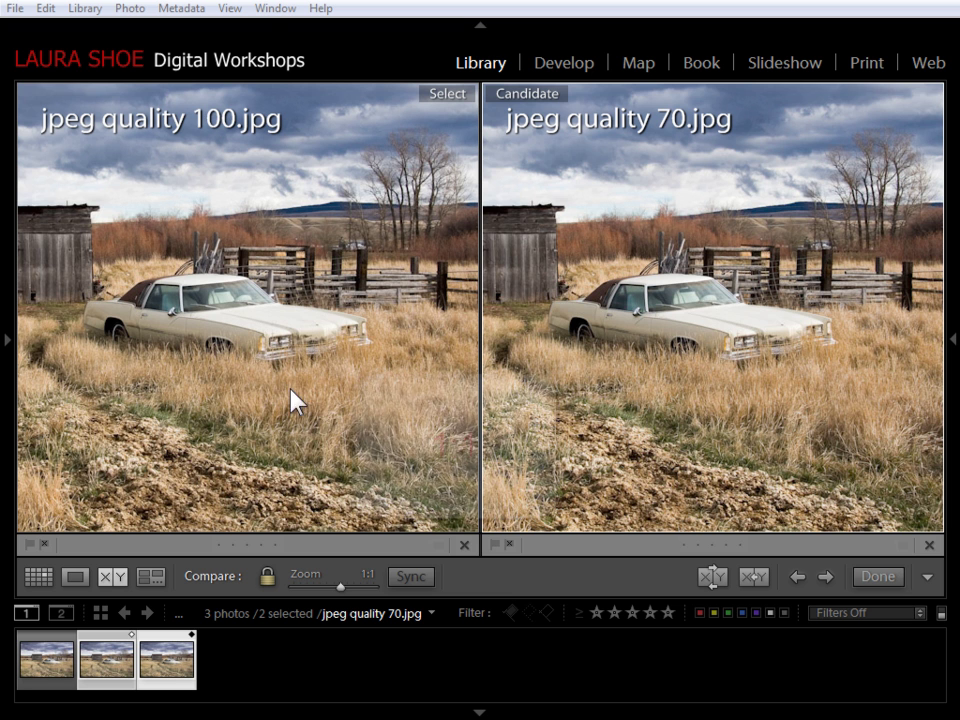
pyautogui.click(572, 346)
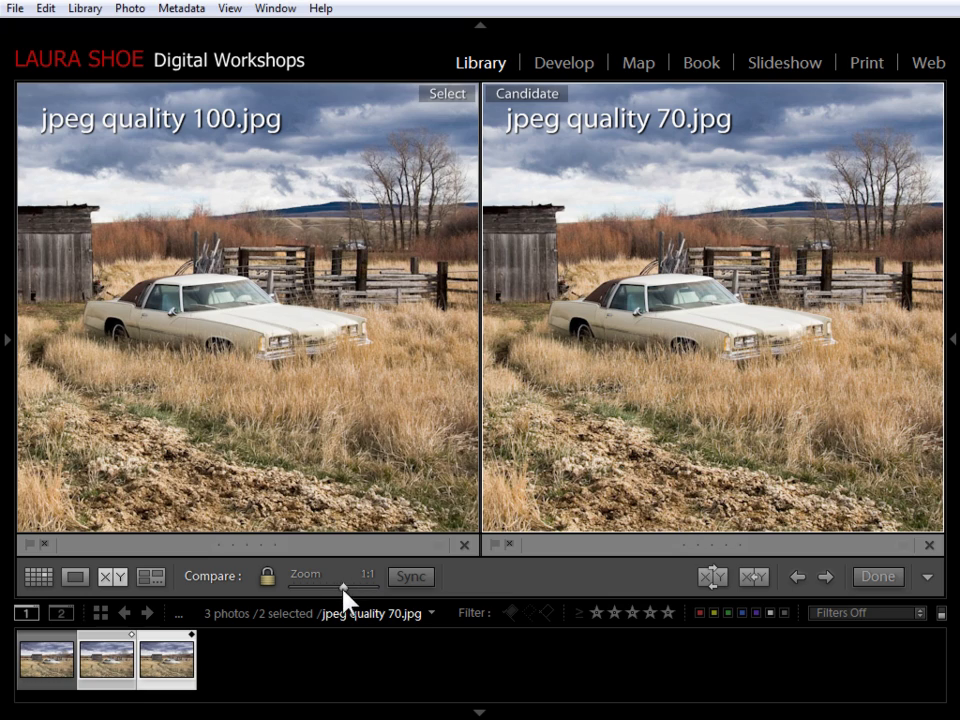
# - Zoom both photos to 8:1, pan across the hood, windows and roofline, then zoom back to Fill
pyautogui.moveTo(344, 588); pyautogui.dragTo(366, 590)
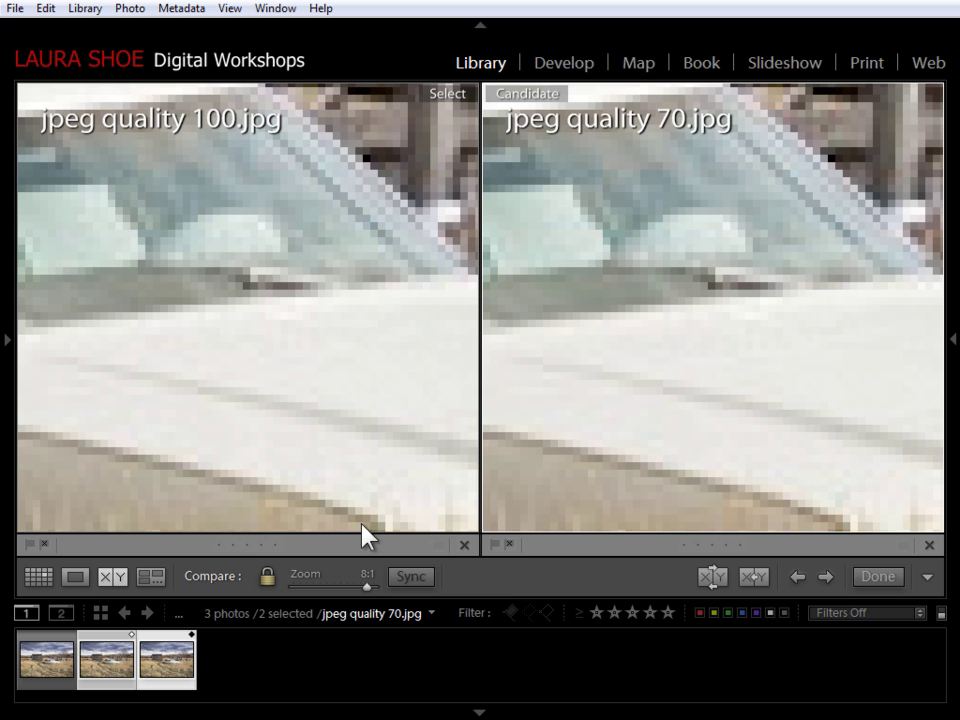
pyautogui.moveTo(392, 358); pyautogui.dragTo(214, 317)
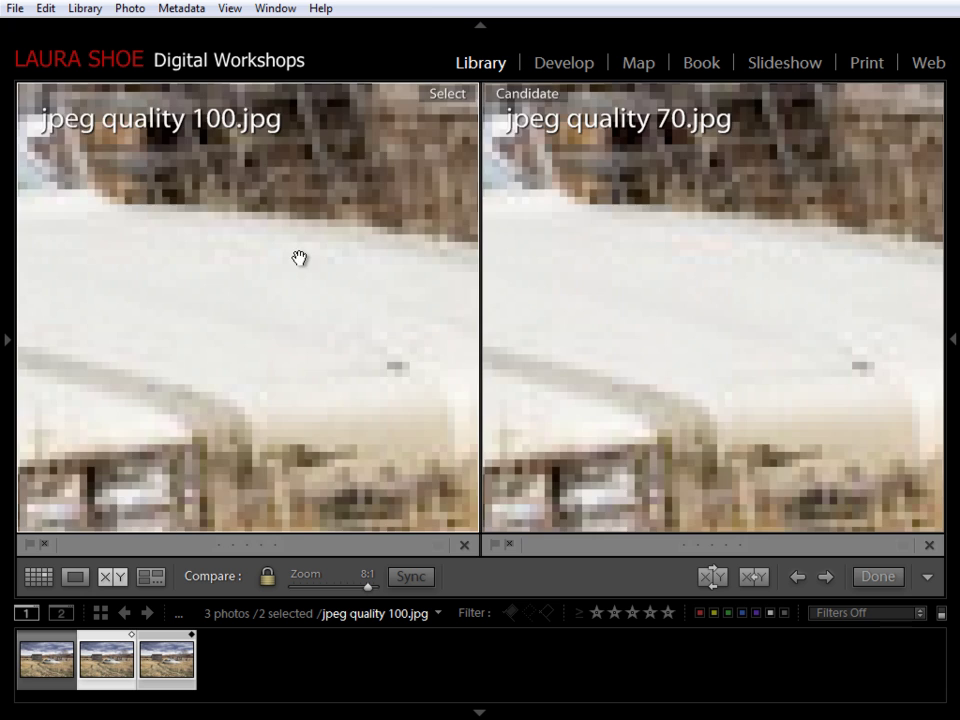
pyautogui.moveTo(300, 257); pyautogui.dragTo(603, 339)
pyautogui.moveTo(189, 249); pyautogui.dragTo(499, 268)
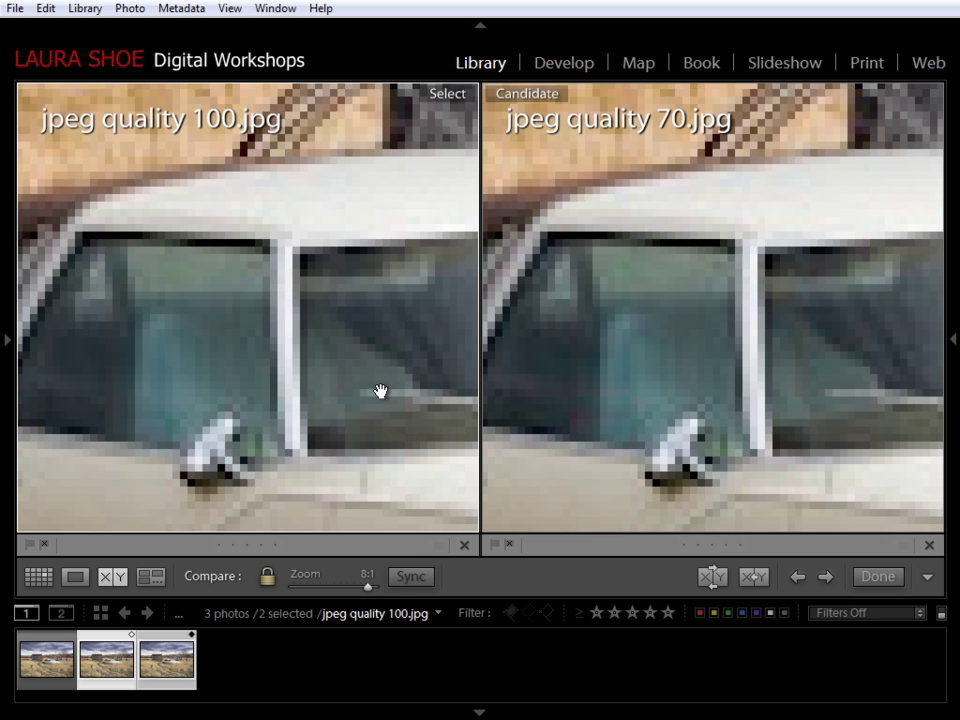
pyautogui.moveTo(414, 388); pyautogui.dragTo(459, 379)
pyautogui.moveTo(752, 259); pyautogui.dragTo(666, 261)
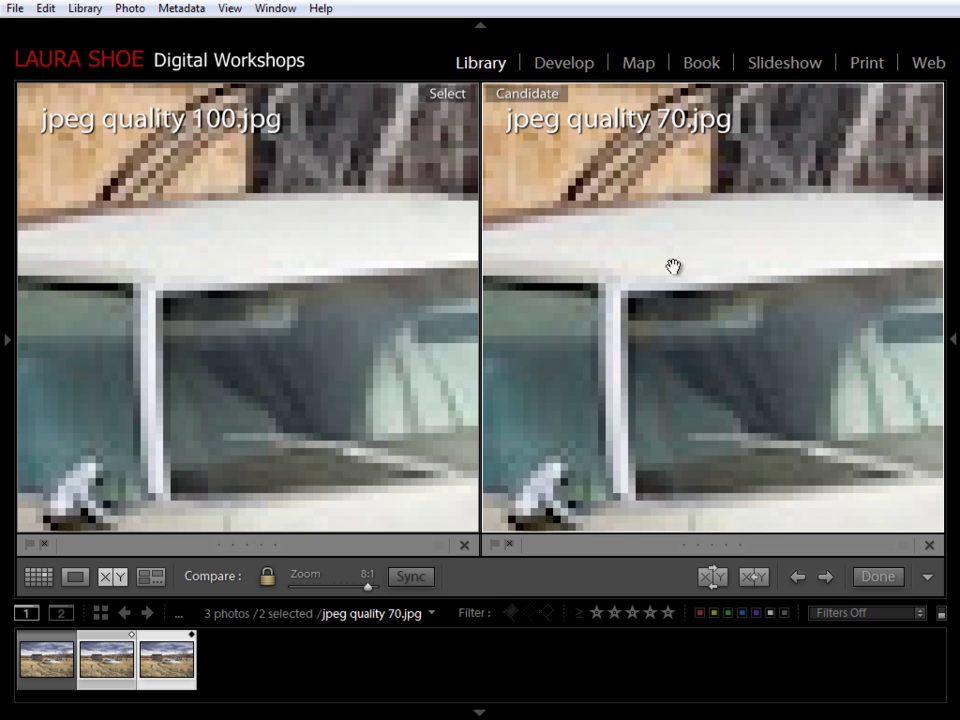
pyautogui.click(703, 191)
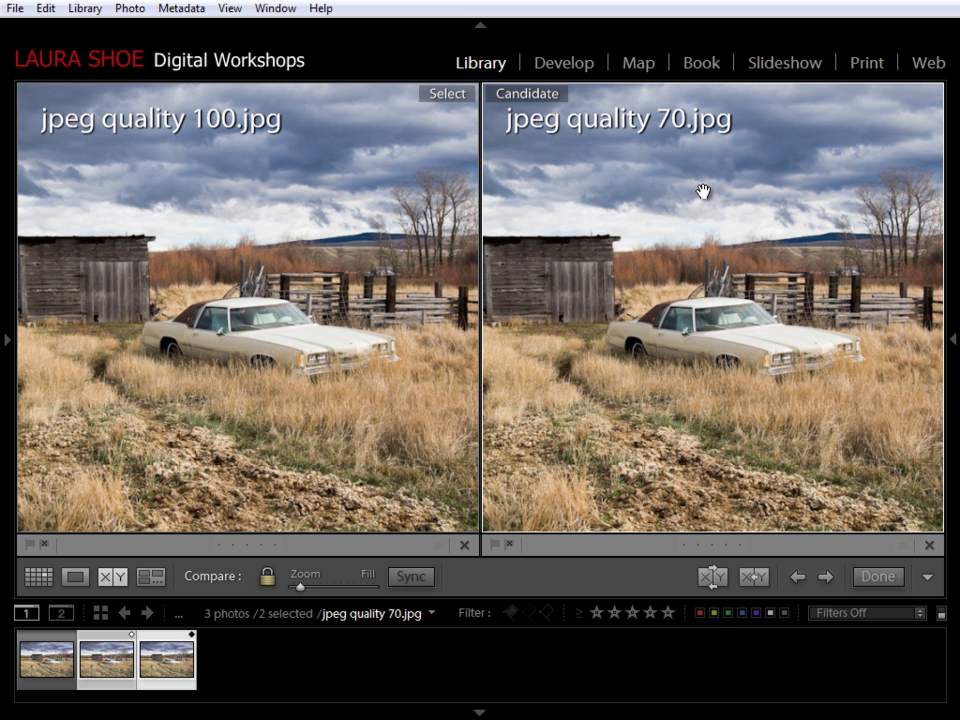